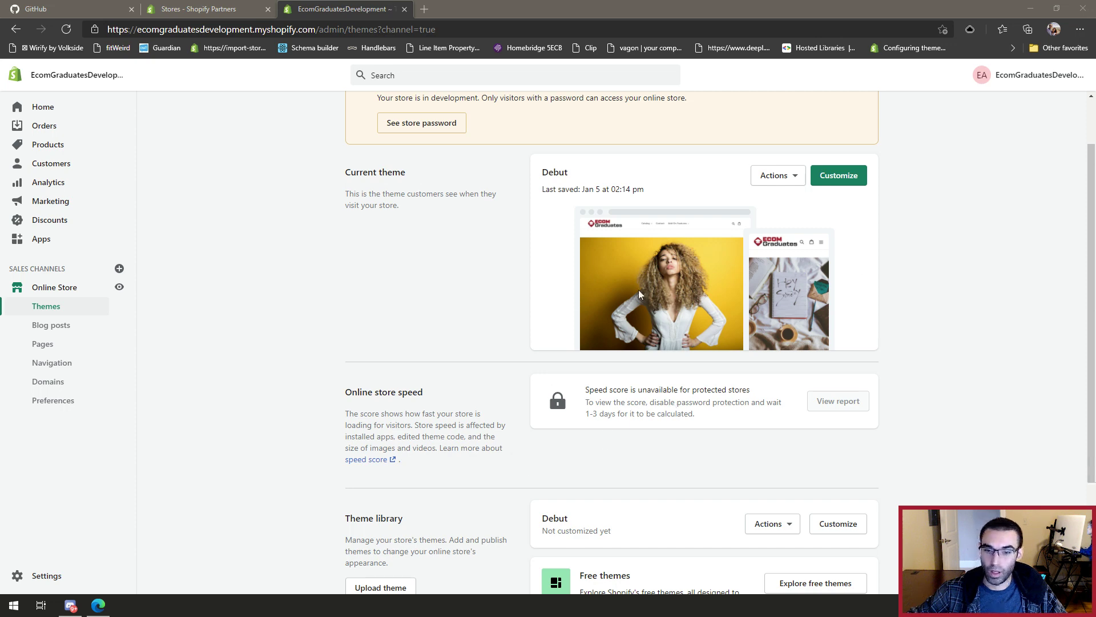
Step: Upload debut.zip as a new theme and dismiss the 'Theme uploaded' notification
scroll(394, 416, "down", 3)
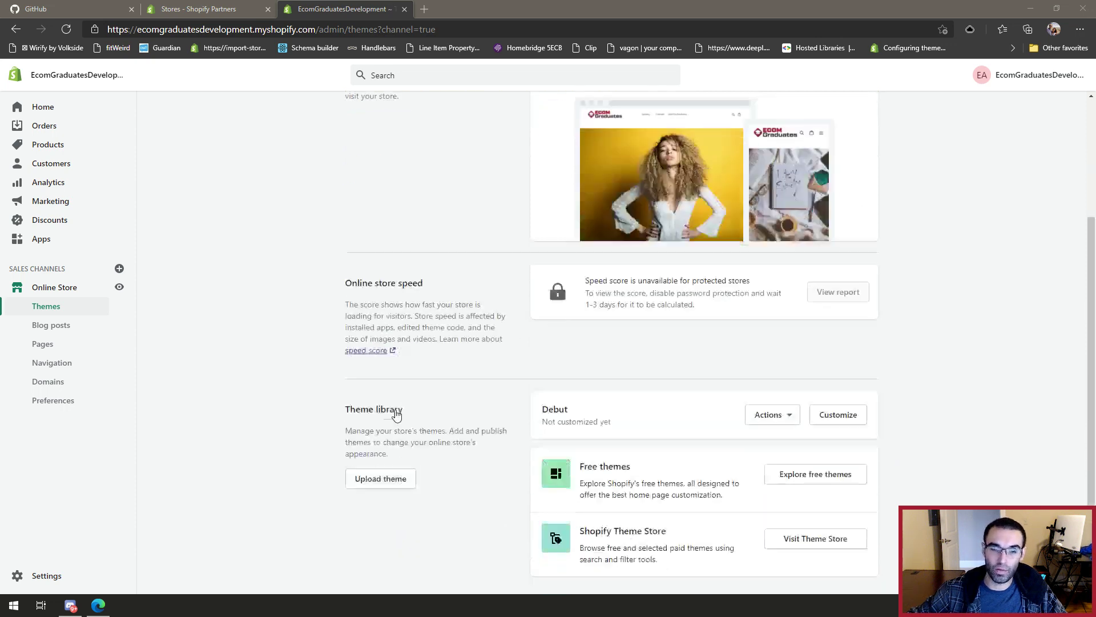
left_click(374, 441)
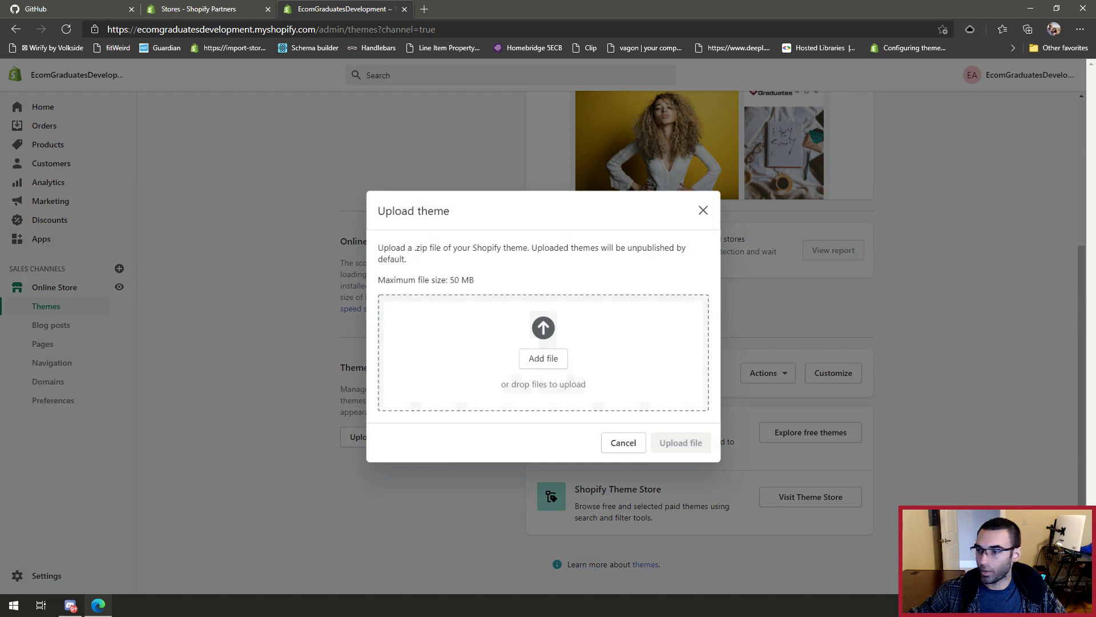
left_click_drag(1094, 297, 553, 327)
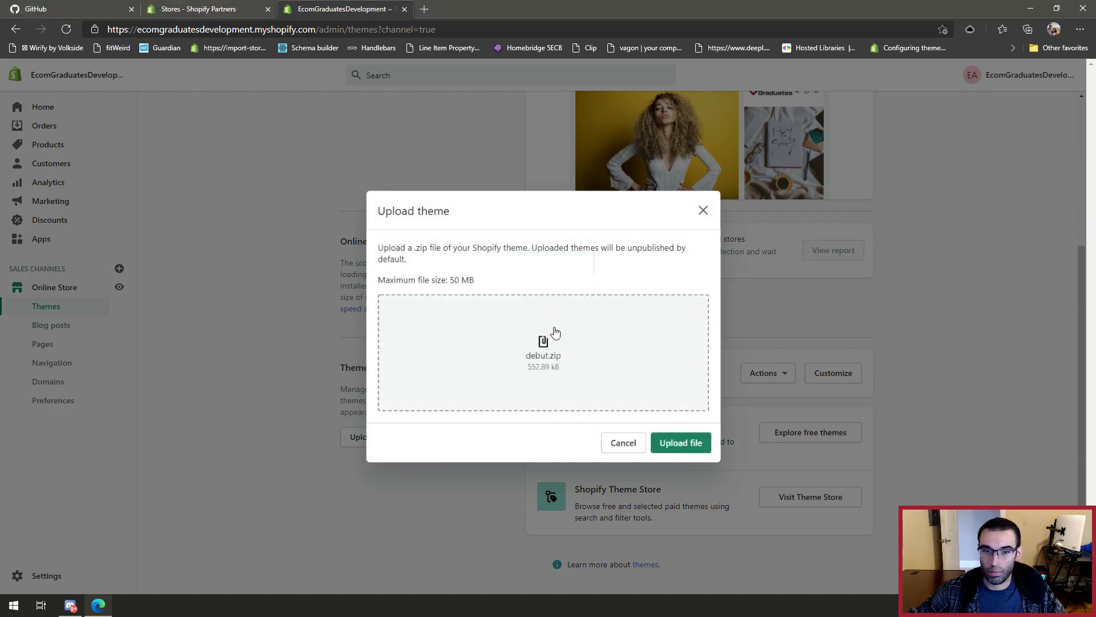
left_click(685, 441)
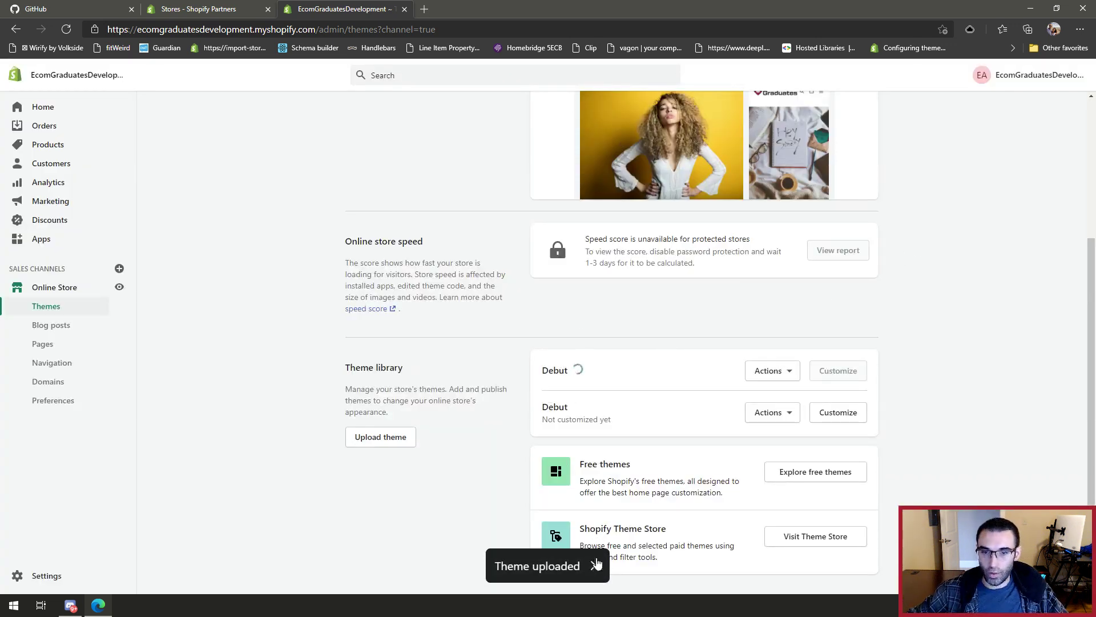
left_click(596, 566)
Step: Open the current Debut theme's code editor in a new tab
scroll(600, 365, "up", 5)
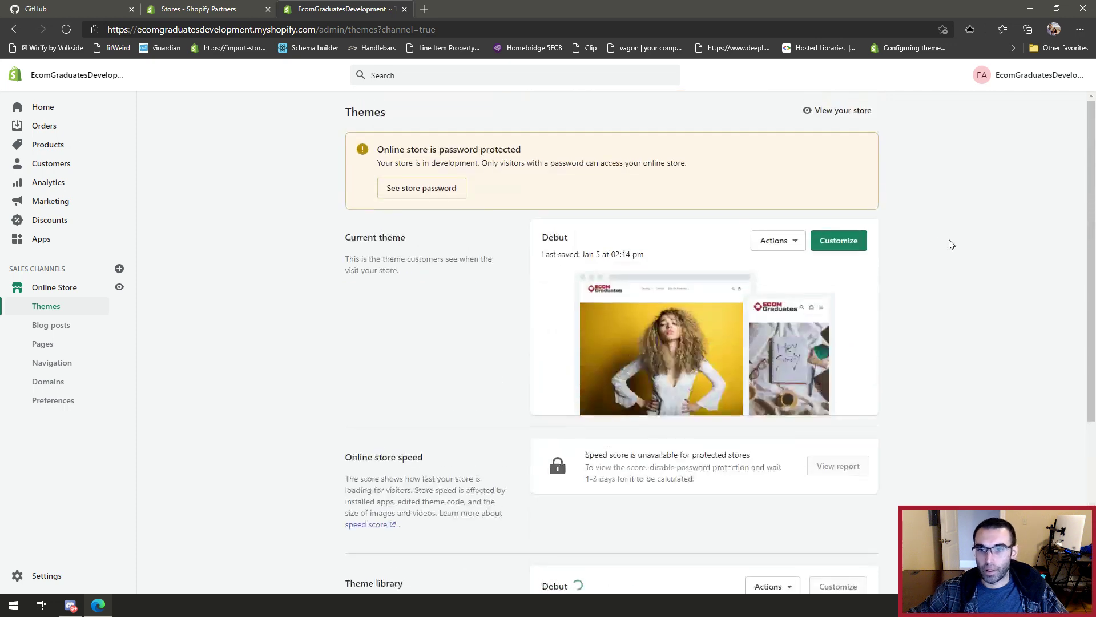
left_click(783, 250)
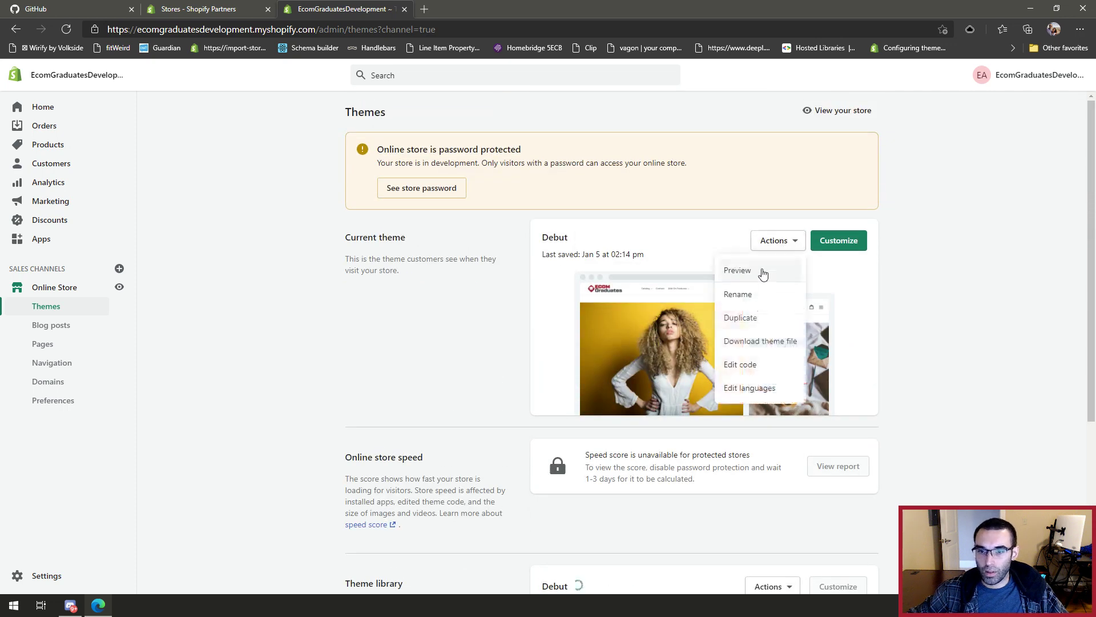
middle_click(754, 365)
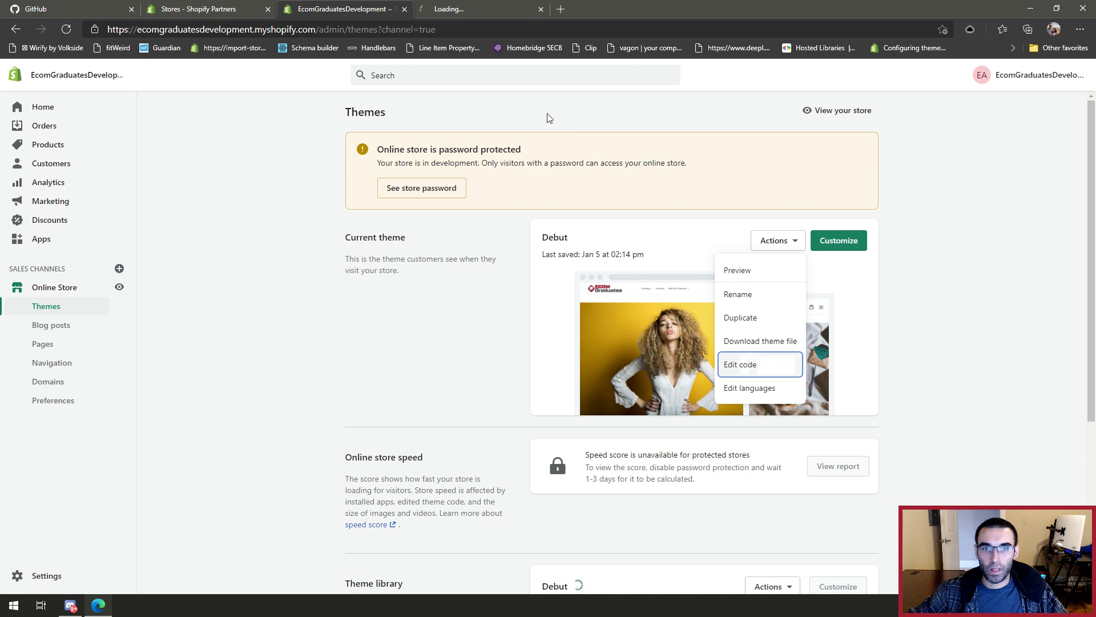
left_click(490, 9)
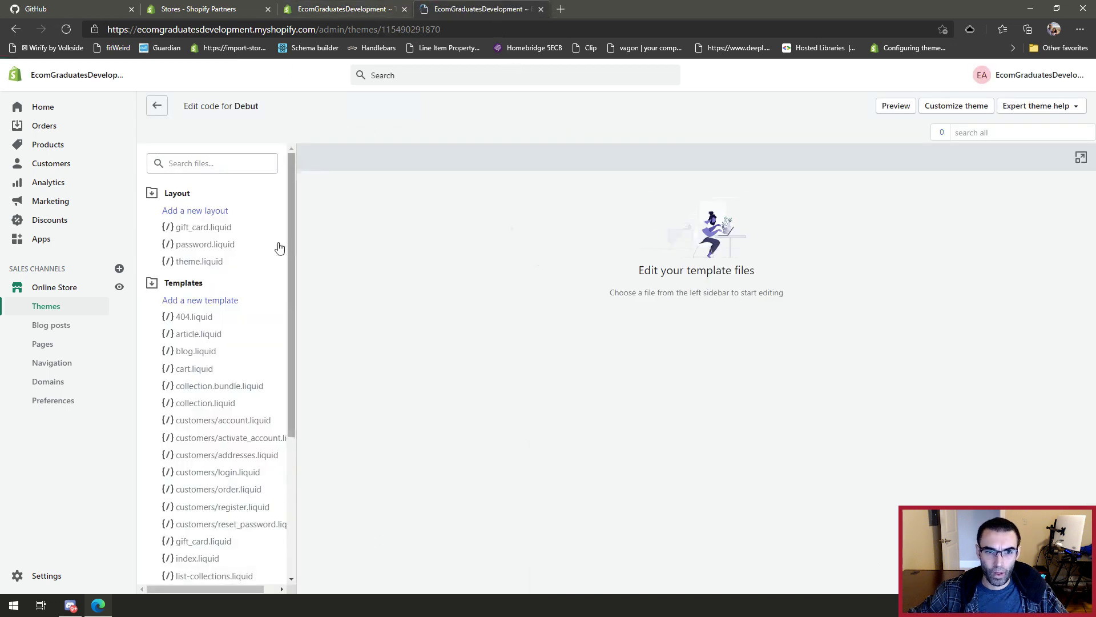
left_click_drag(292, 197, 303, 450)
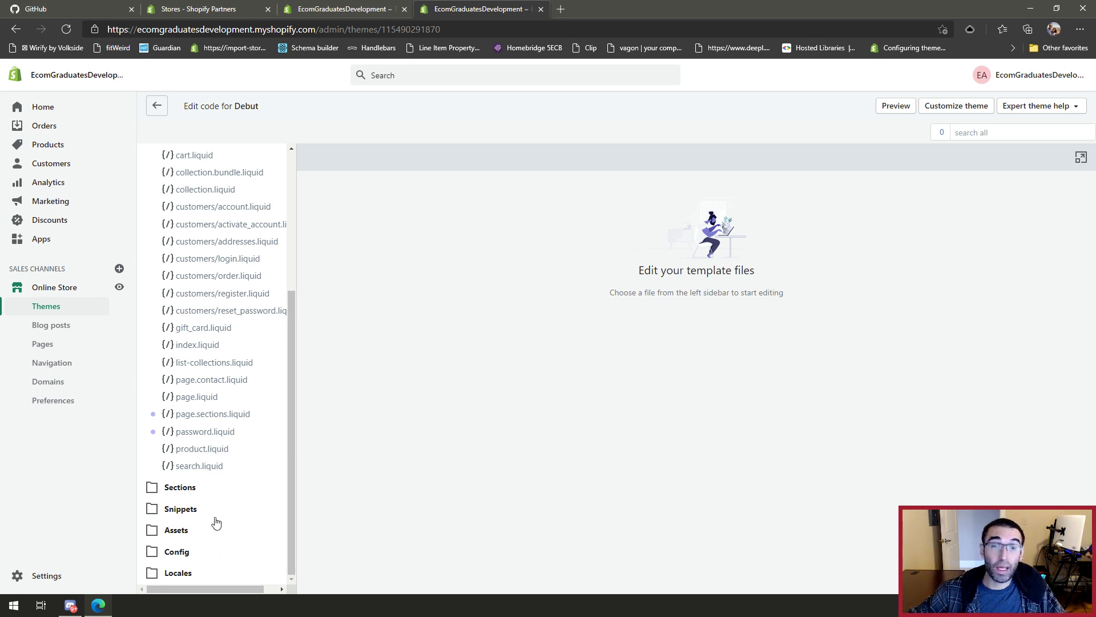
Step: Select all JSON in Config > settings_data.json, then return to the themes list
left_click(202, 554)
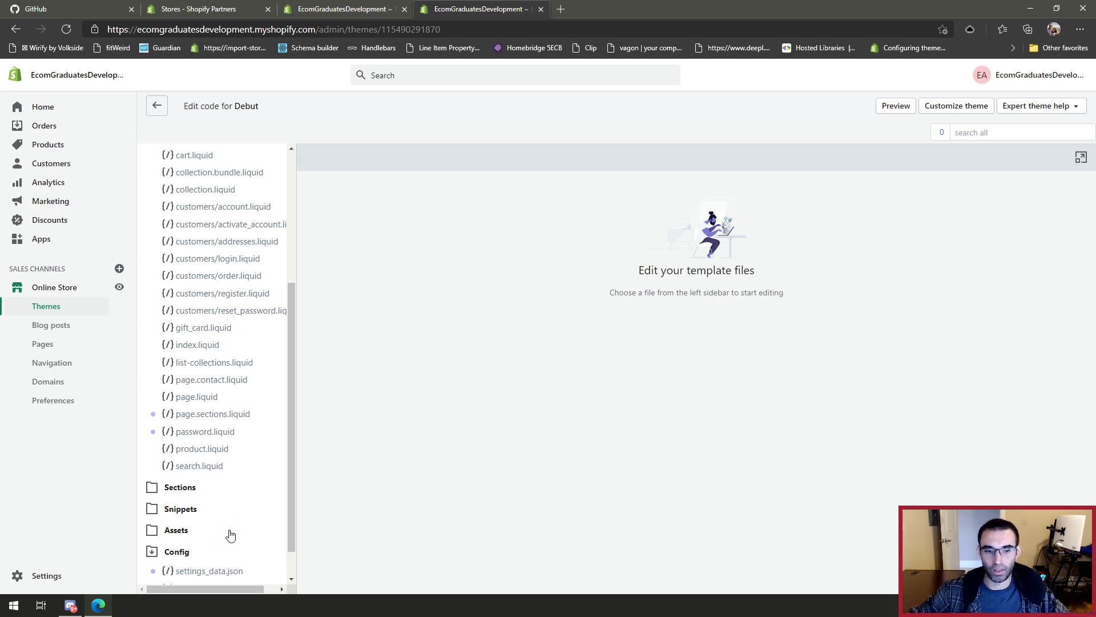
scroll(230, 534, "down", 1)
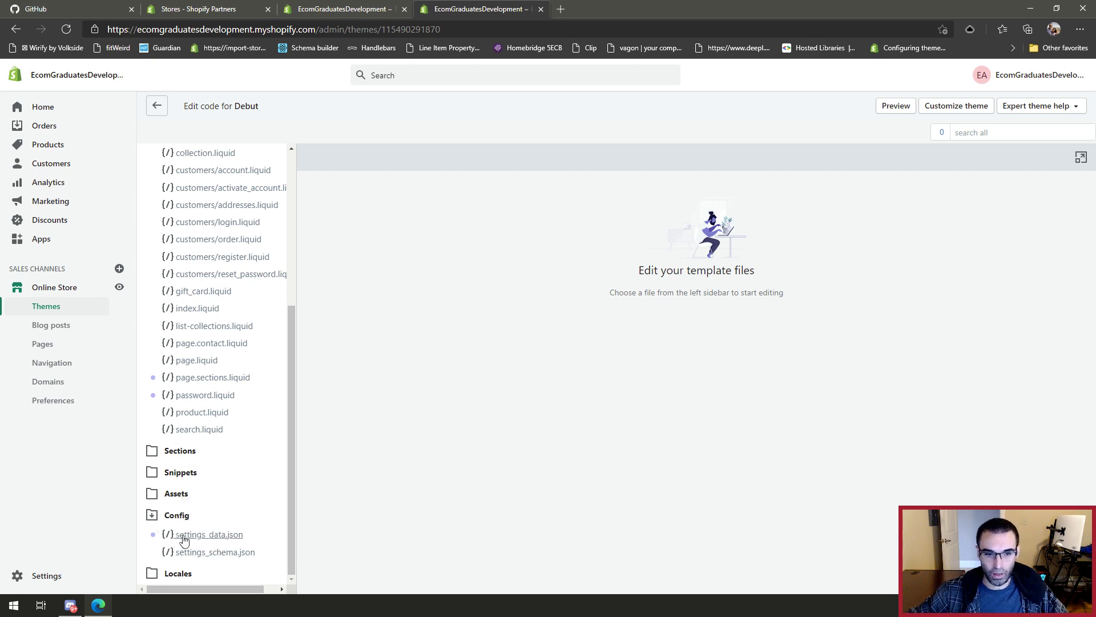
left_click(215, 536)
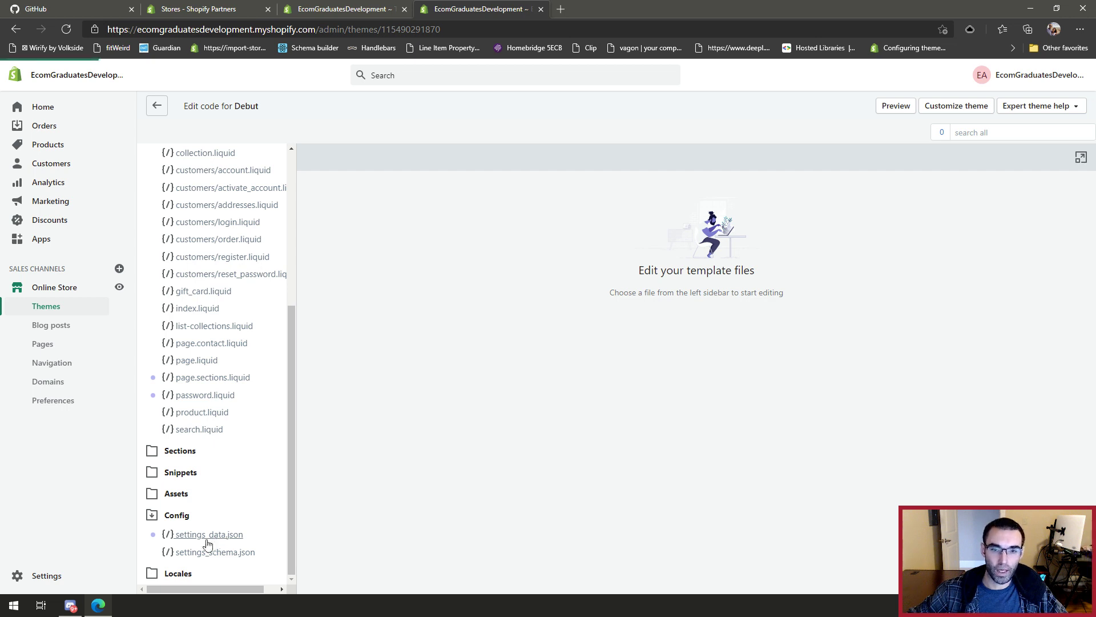
left_click(425, 217)
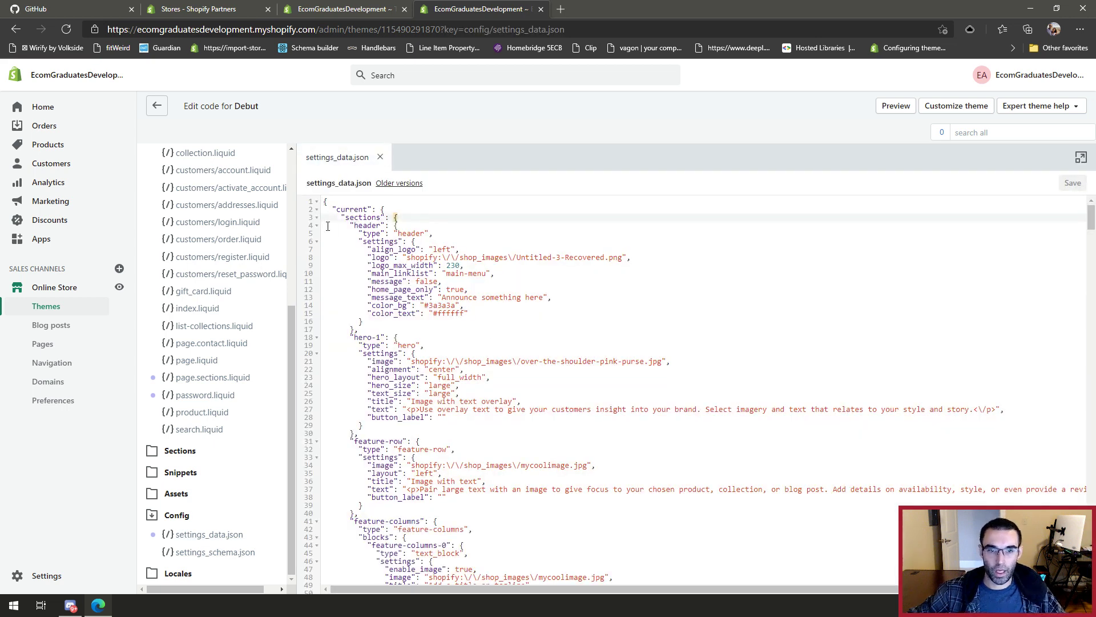
left_click(325, 203)
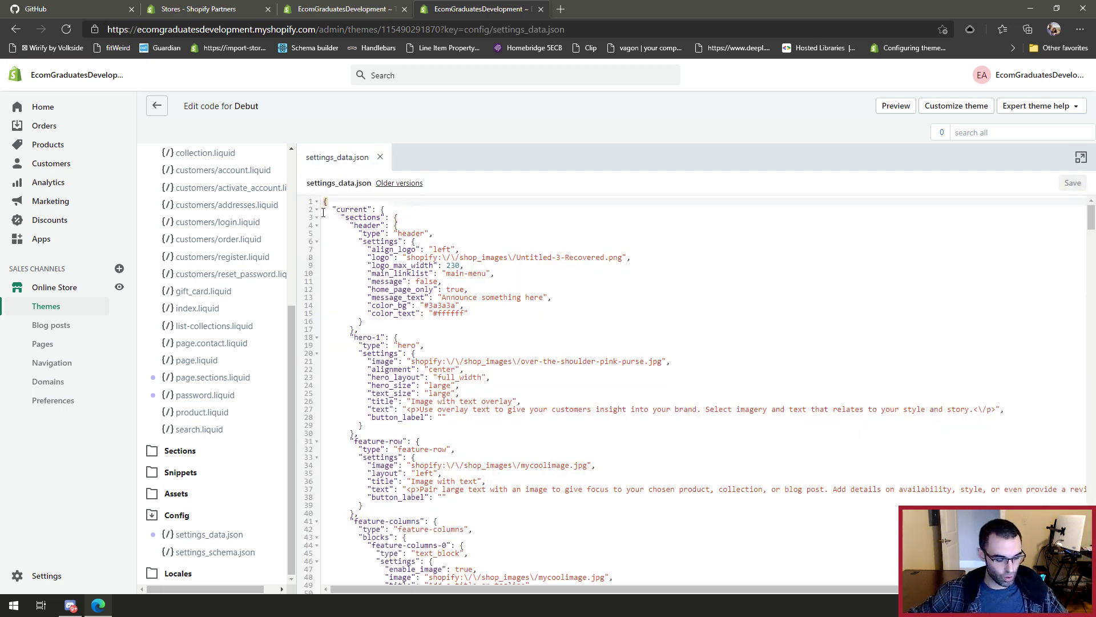
key("ctrl+a")
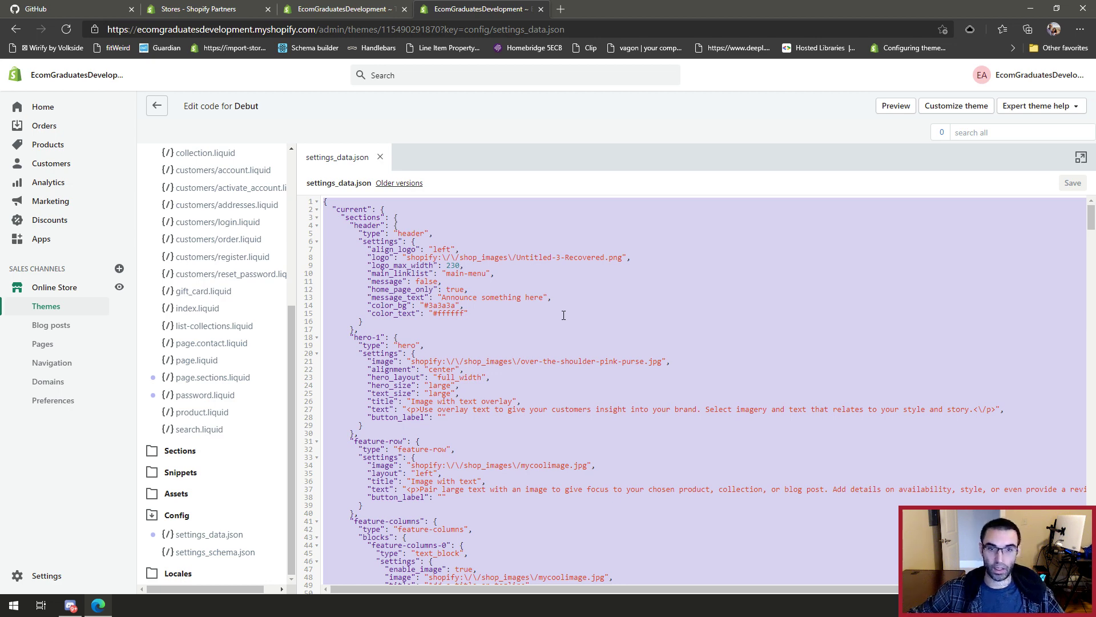
left_click(364, 12)
Step: Open the newly uploaded Debut theme's code editor in a new tab
scroll(547, 282, "down", 5)
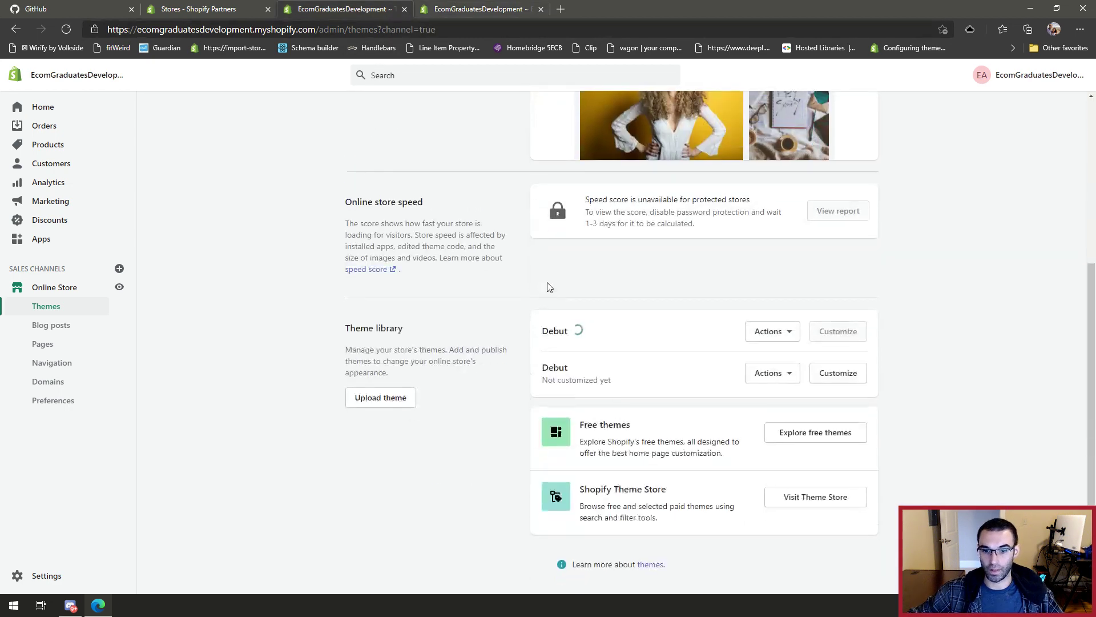
left_click(761, 335)
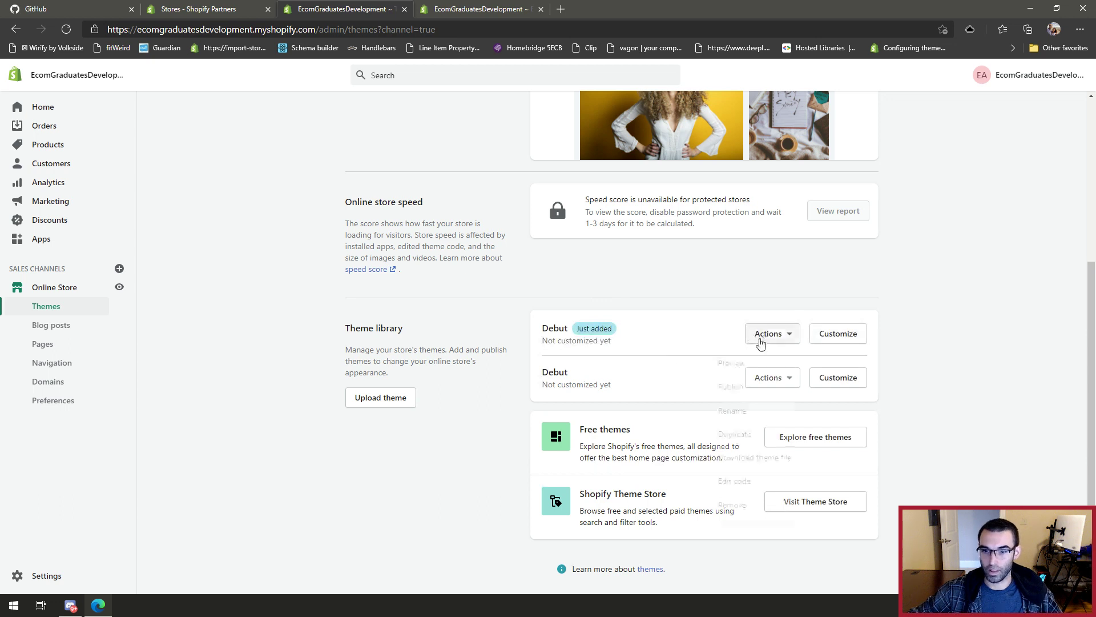
middle_click(734, 484)
left_click(597, 15)
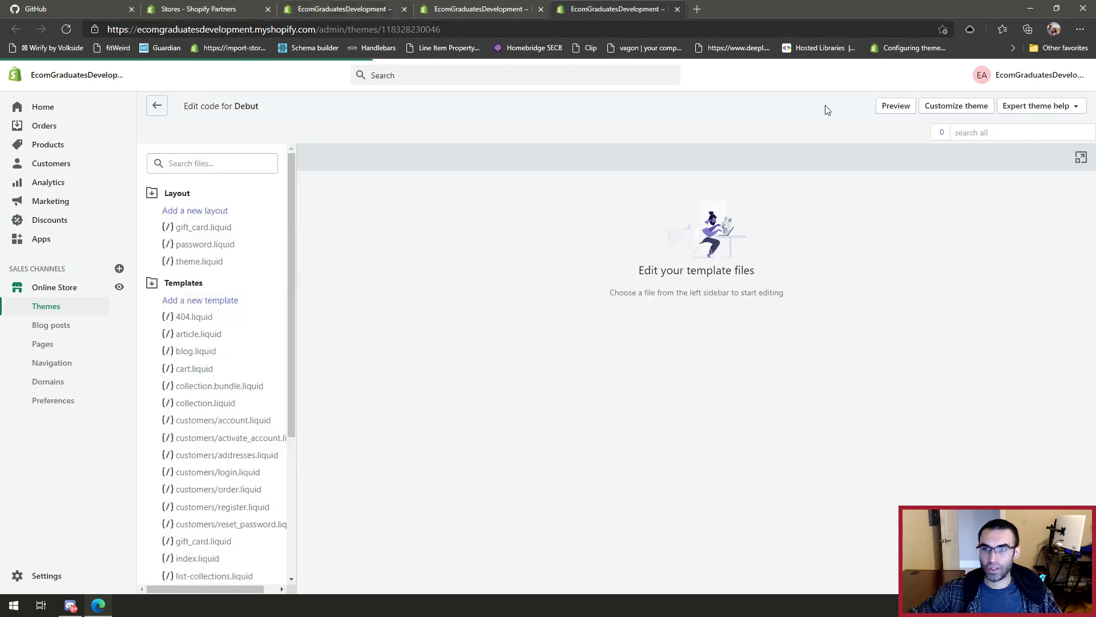
Step: Compare the new theme's blank preview with the live designed storefront, then return to its code
left_click(889, 106)
left_click(748, 9)
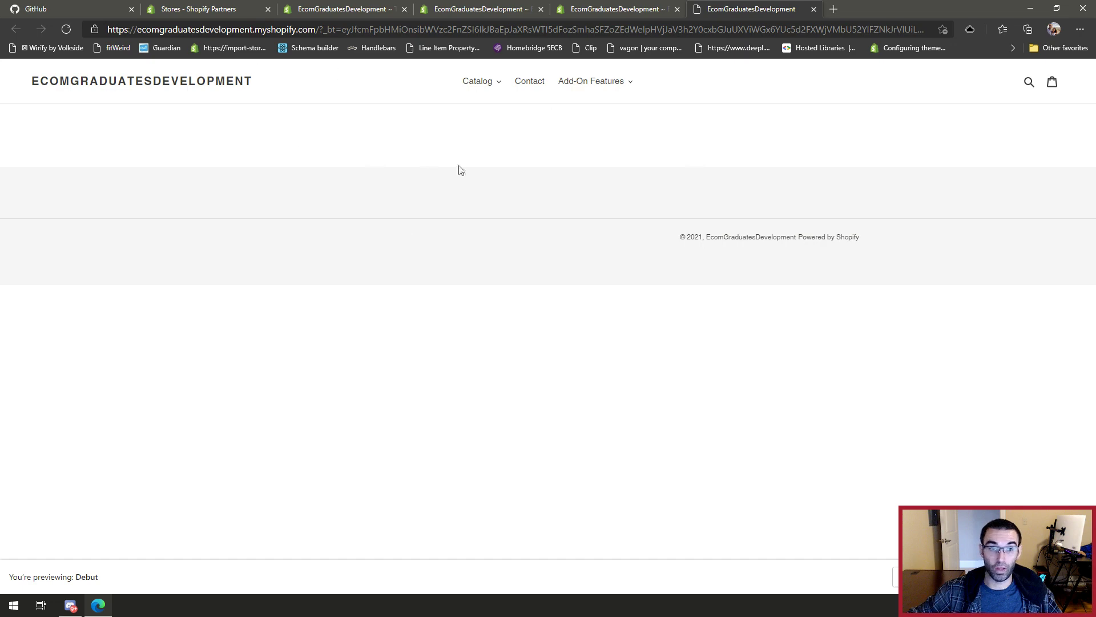
left_click(348, 9)
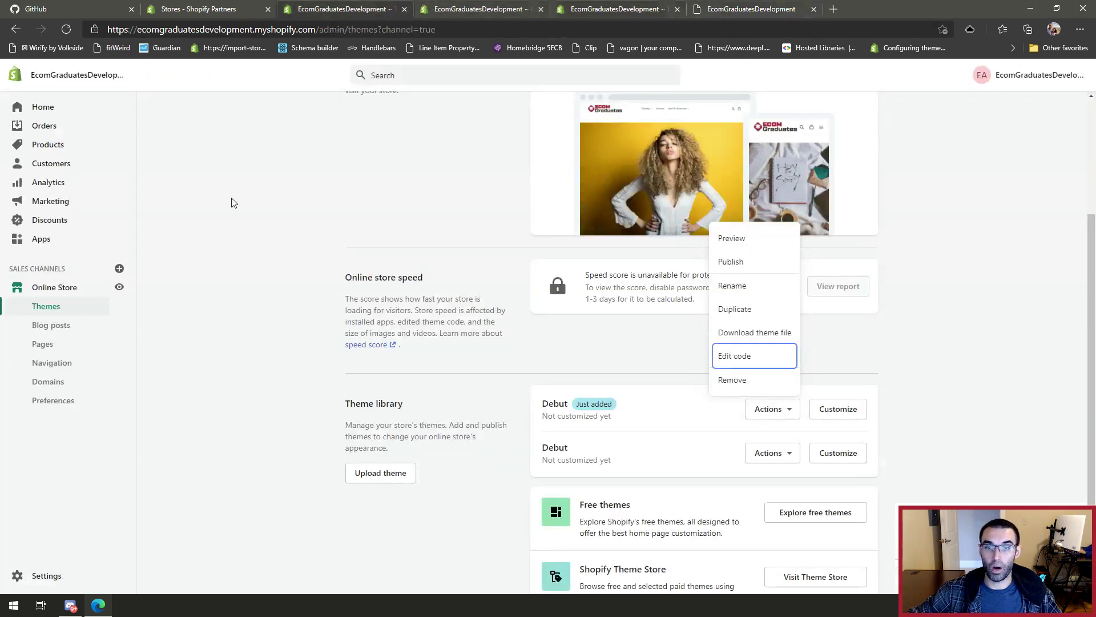
left_click(119, 287)
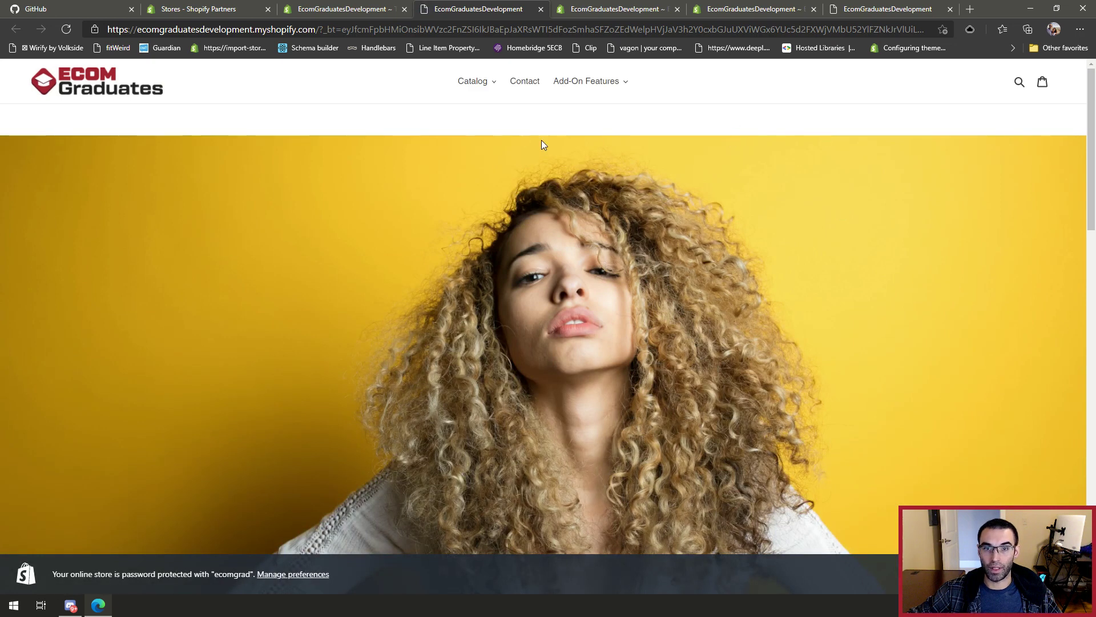
left_click(541, 9)
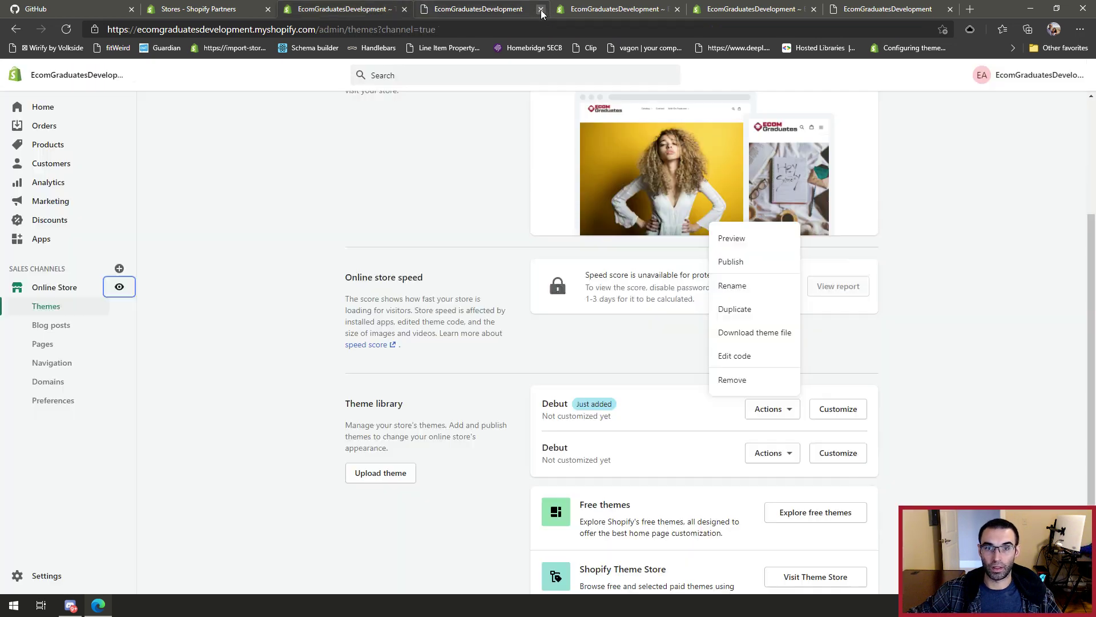
left_click(638, 6)
scroll(232, 339, "down", 5)
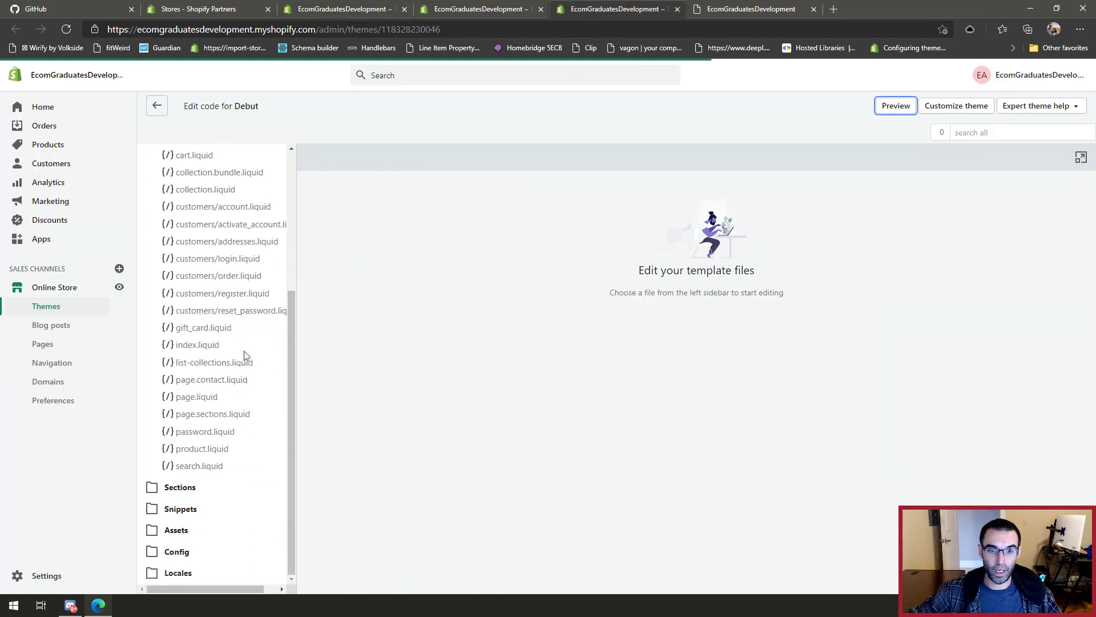
Step: Copy the old theme's settings_data.json contents
left_click(476, 5)
right_click(493, 383)
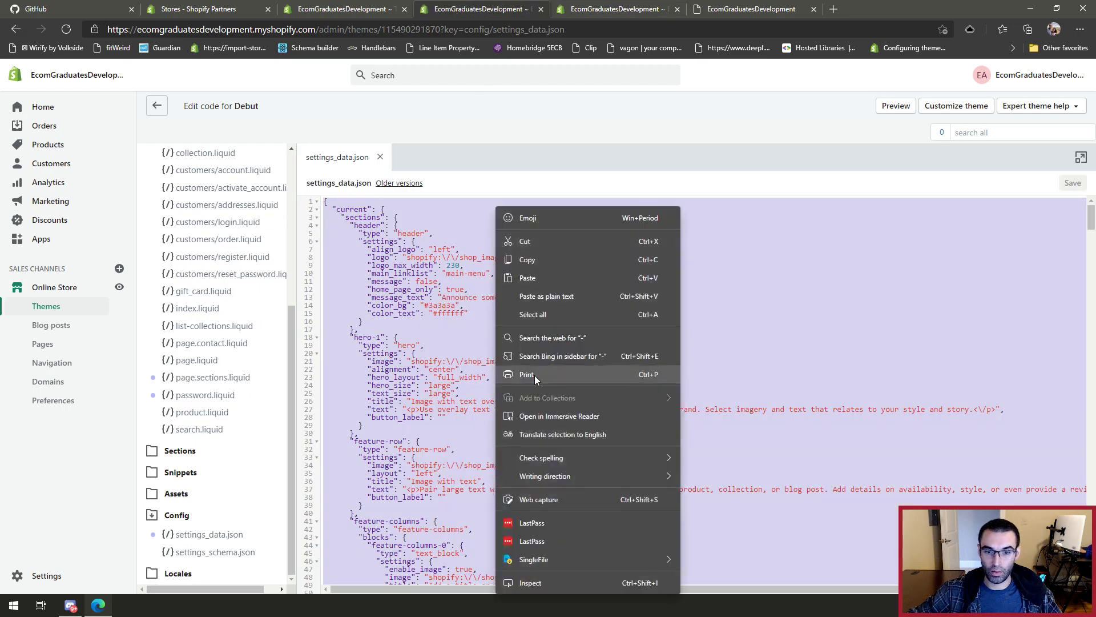
left_click(531, 263)
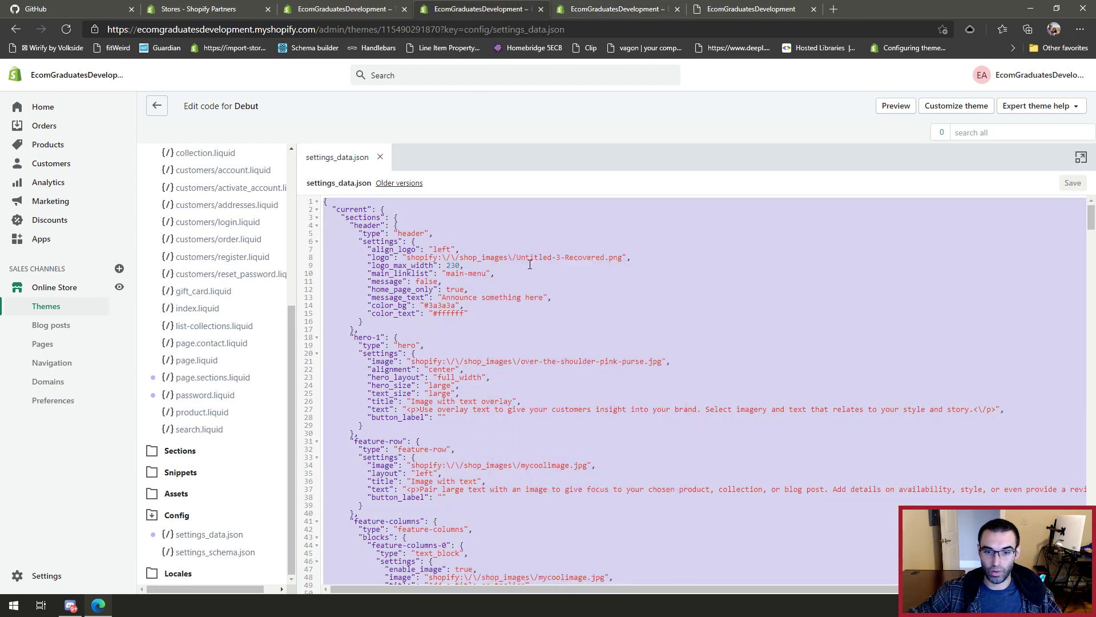
Step: Paste the copied settings over the new theme's settings_data.json and save it
left_click(615, 11)
left_click(190, 550)
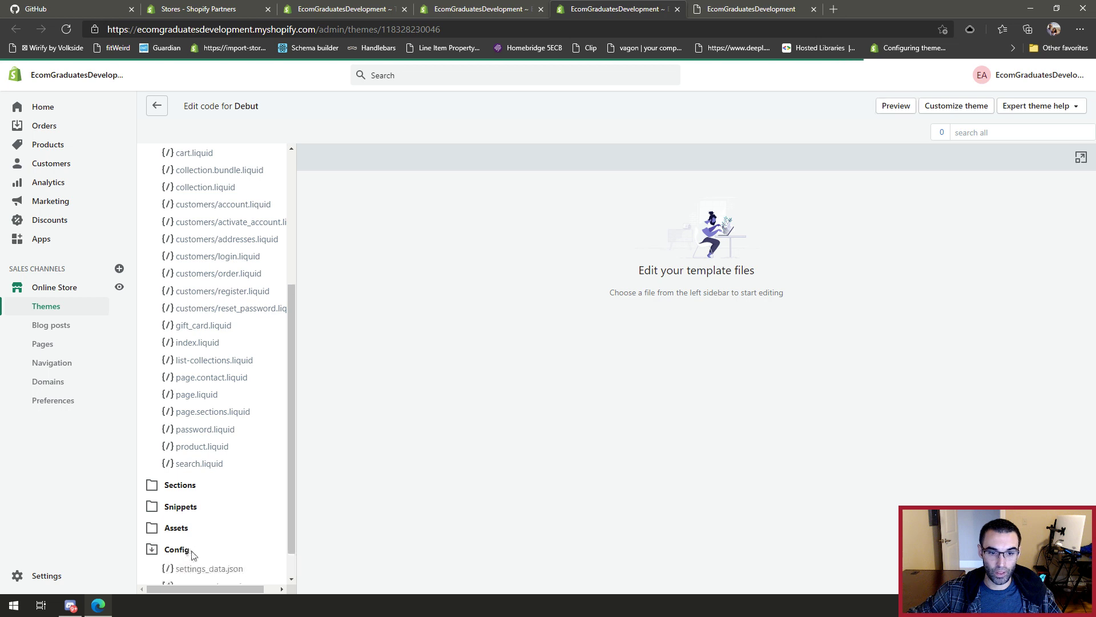
left_click(210, 535)
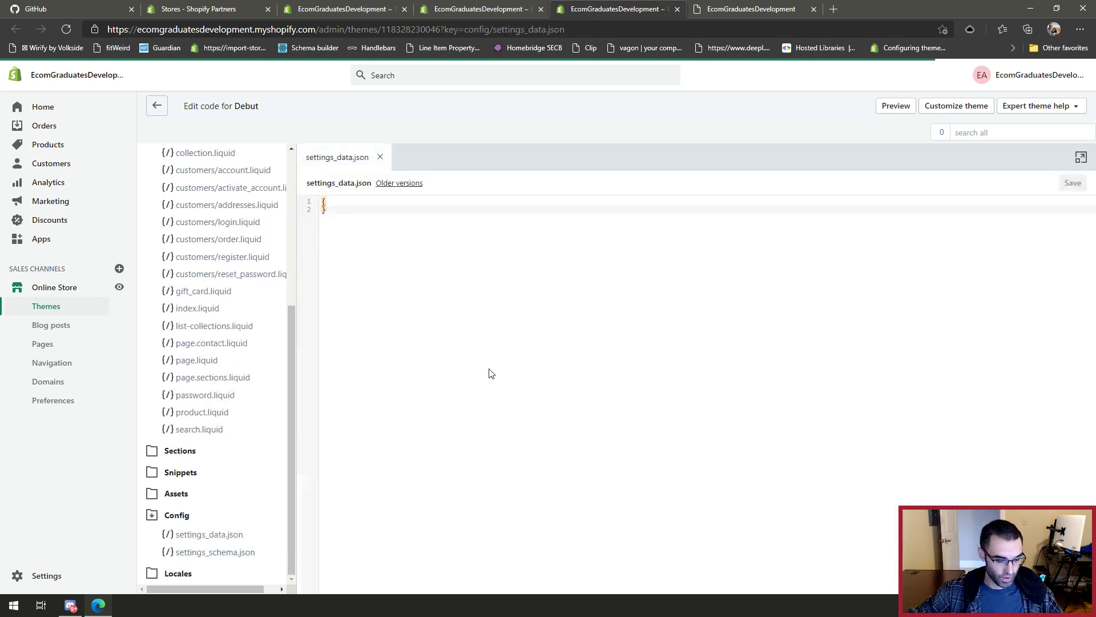
key("ctrl+a")
key("ctrl+v")
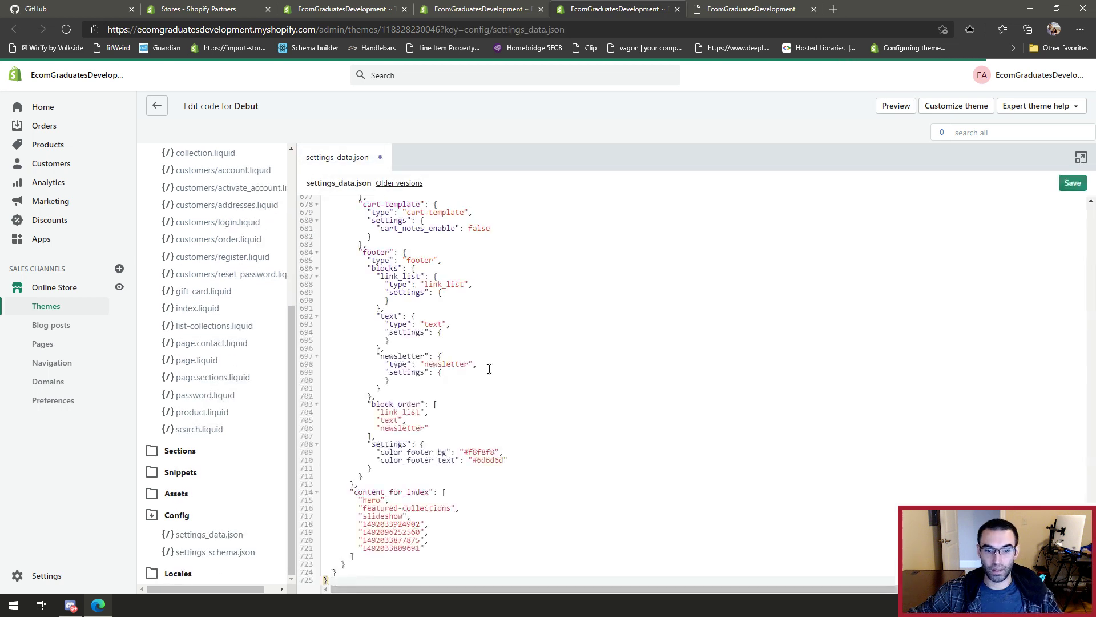
right_click(494, 308)
left_click(1019, 162)
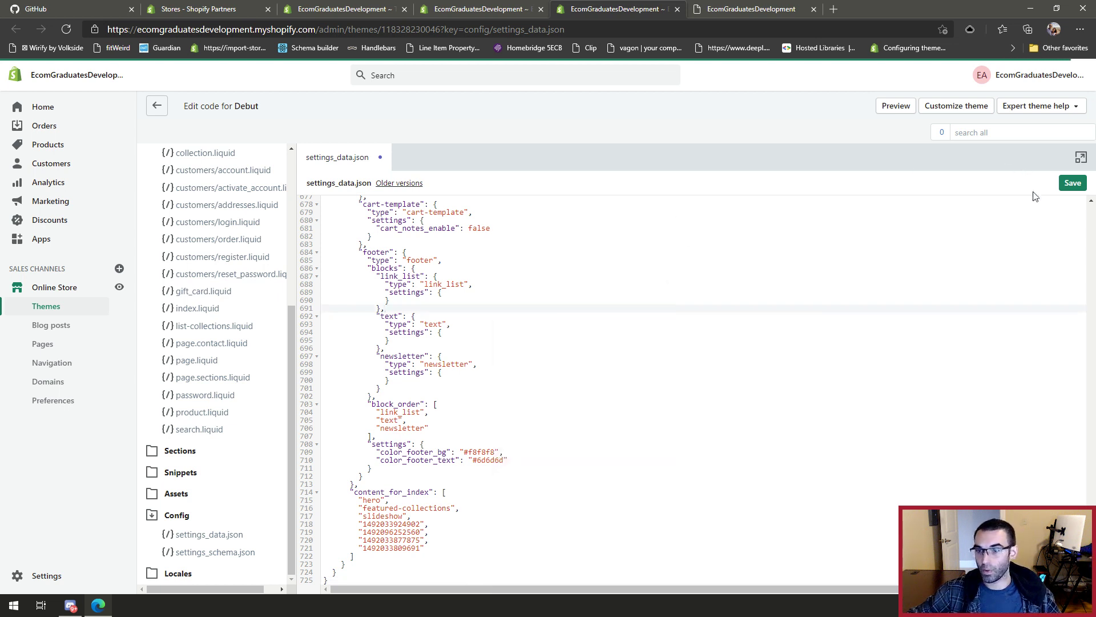
left_click(1072, 183)
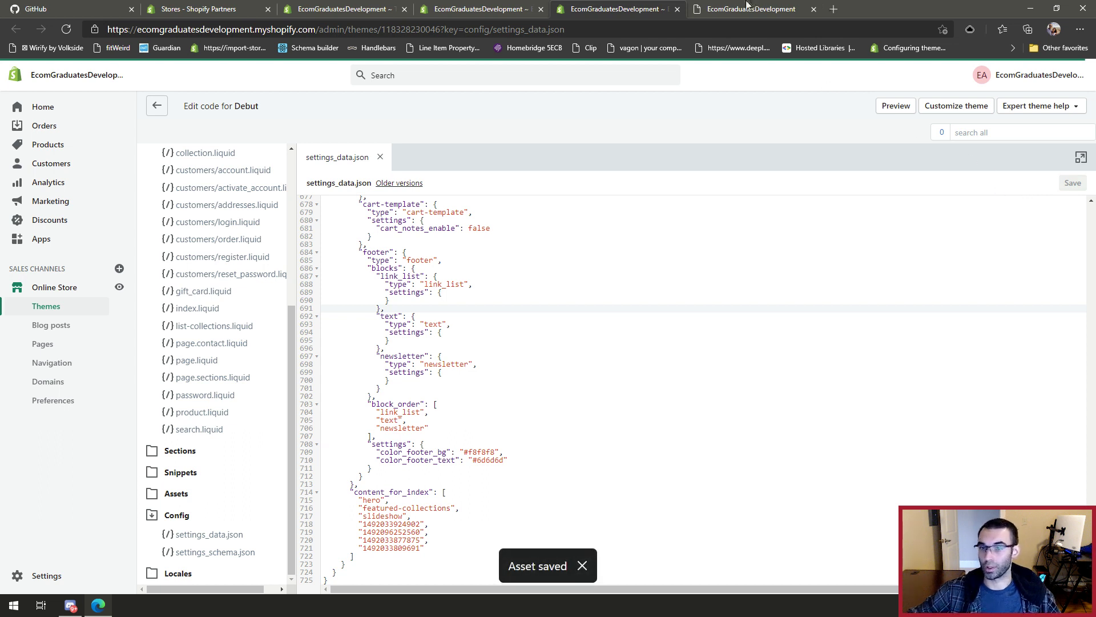
left_click(813, 9)
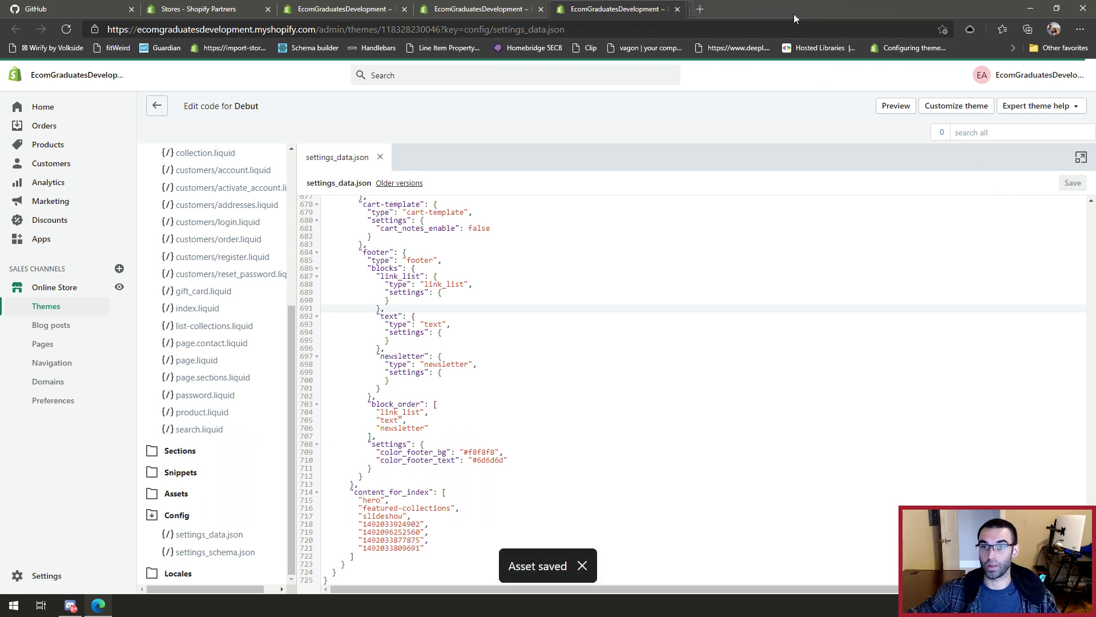
Step: Preview the new Debut theme full-screen to confirm the designed ECOM Graduates store, then close it
left_click(893, 106)
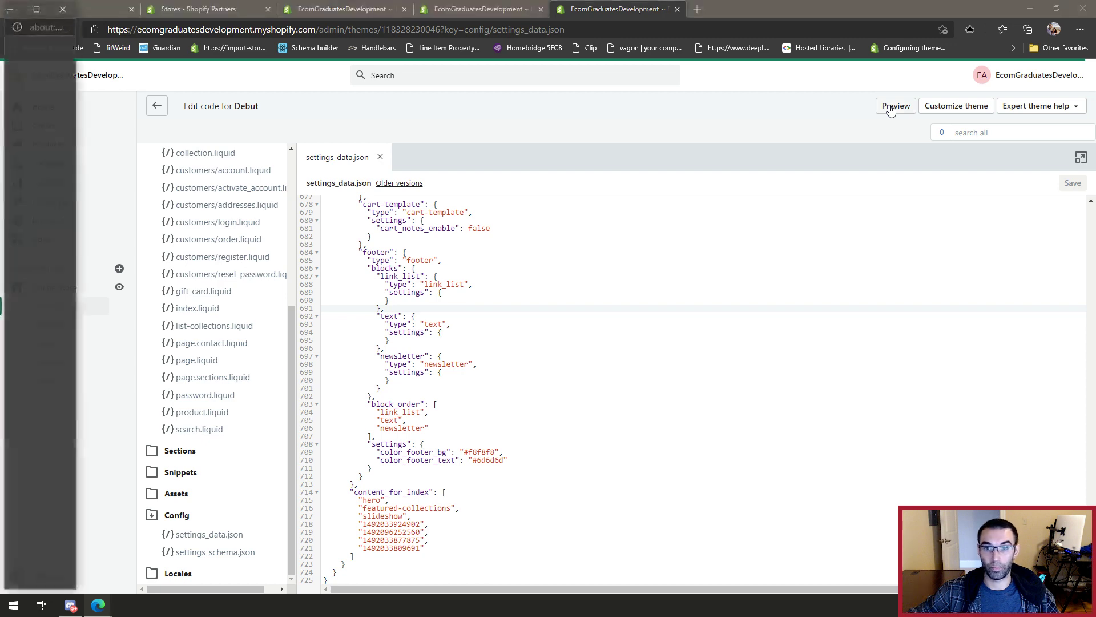
left_click(36, 9)
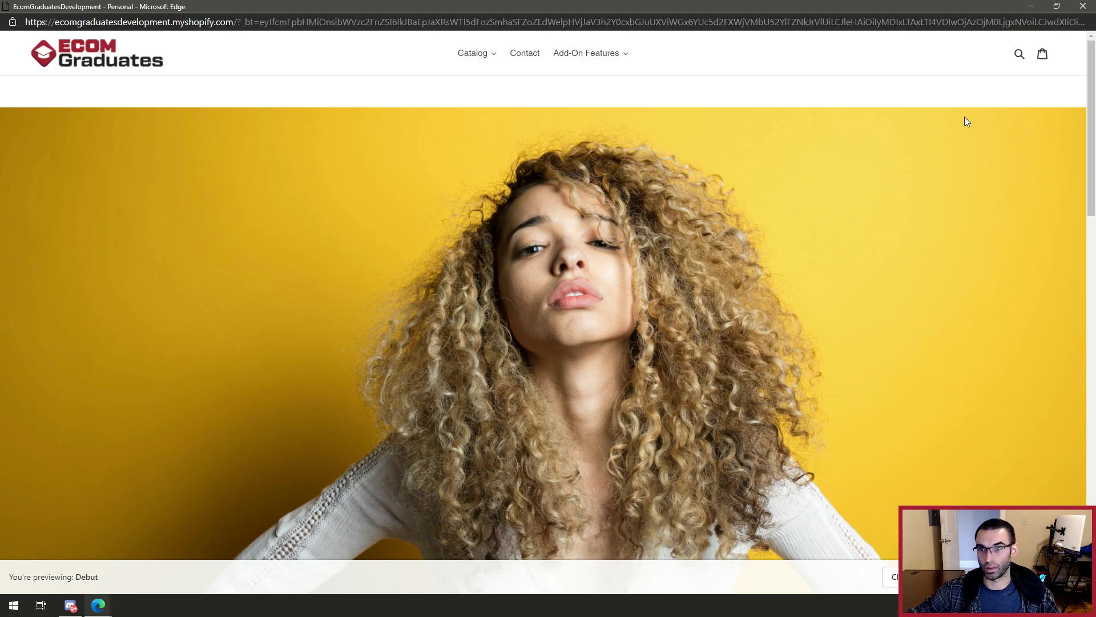
scroll(612, 251, "down", 20)
scroll(869, 67, "up", 18)
left_click(1083, 5)
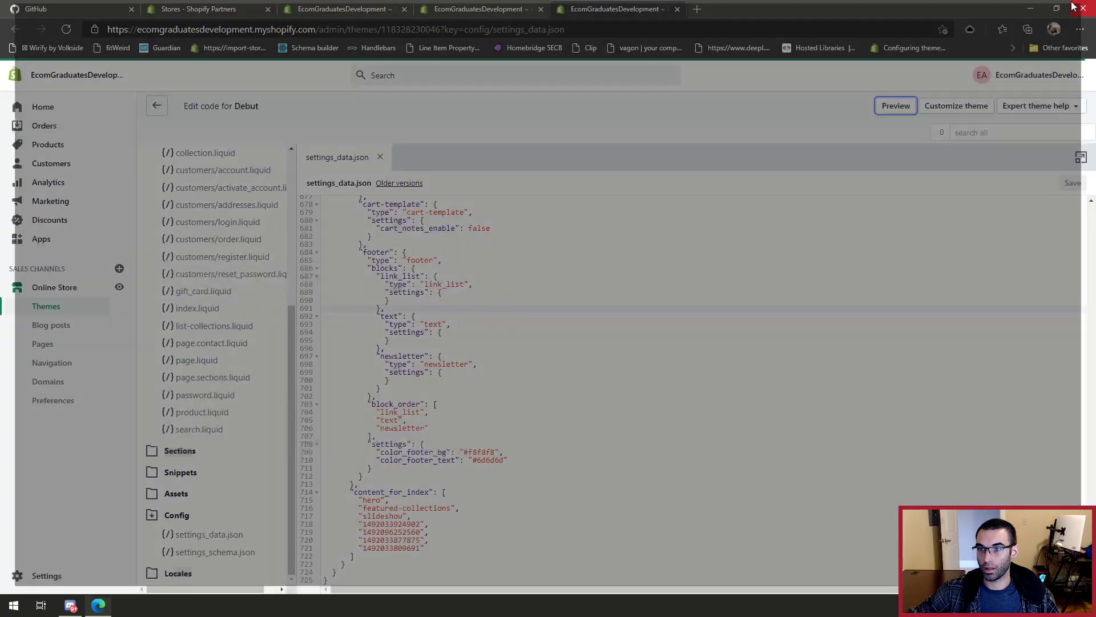